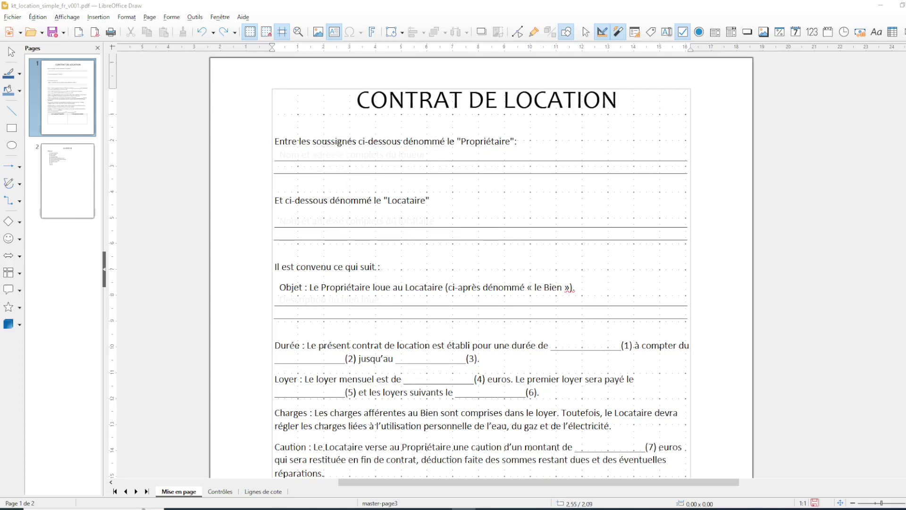
- Remove "-dessous" from the line "Et ci-dessous dénommé le "Locataire""
{"action": "double_click", "coordinate": [317, 199]}
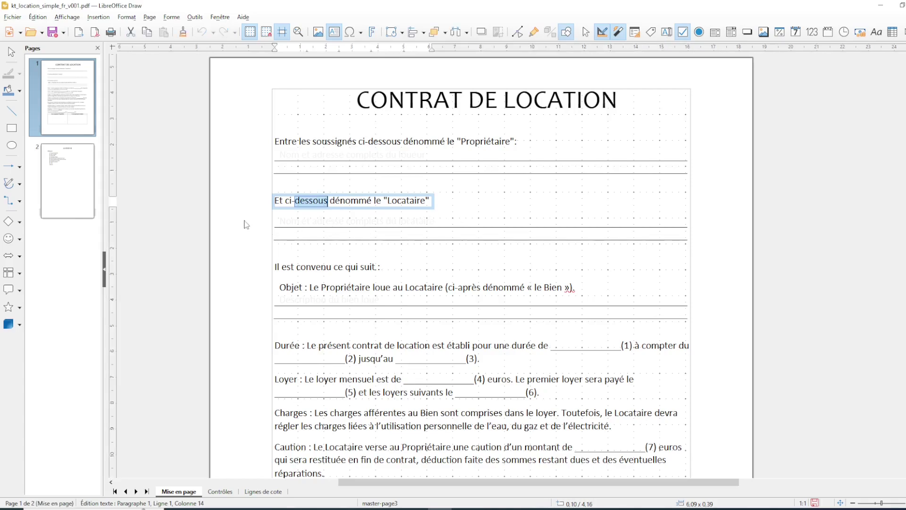
{"action": "key", "text": "Delete"}
{"action": "key", "text": "BackSpace"}
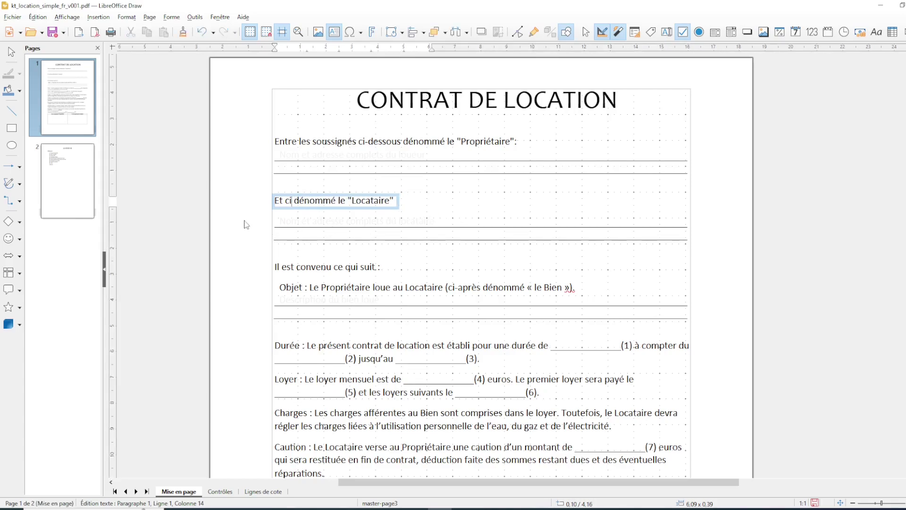
- Replace the word "soussignés" with "parties" in the "Propriétaire" introduction line
{"action": "double_click", "coordinate": [333, 141]}
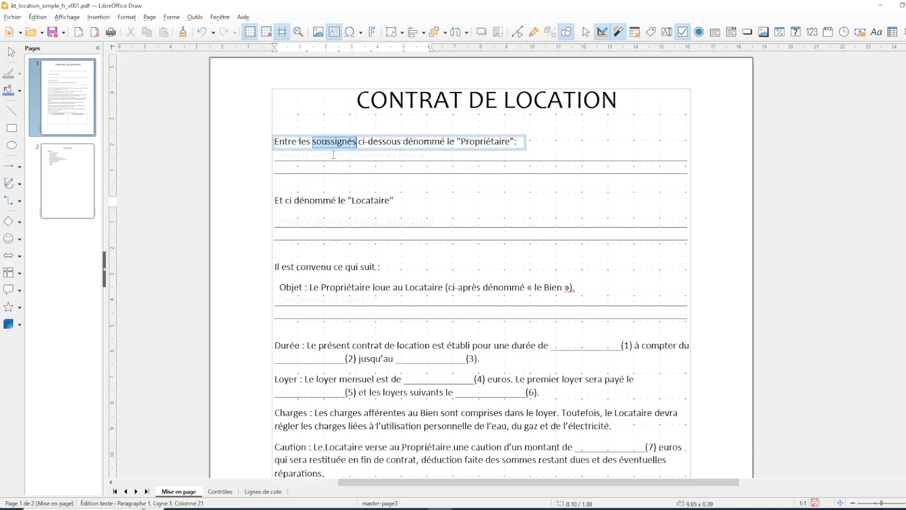
{"action": "key", "text": "Delete"}
{"action": "type", "text": "partie"}
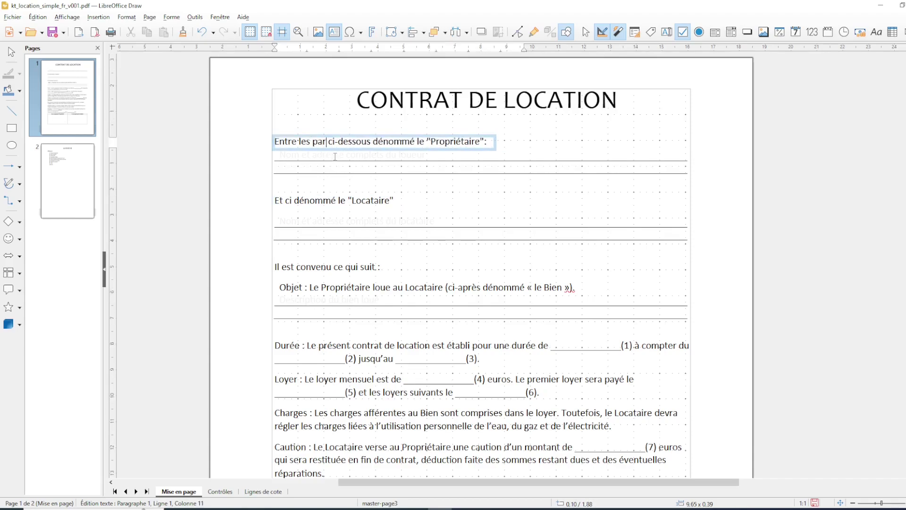
{"action": "type", "text": "s"}
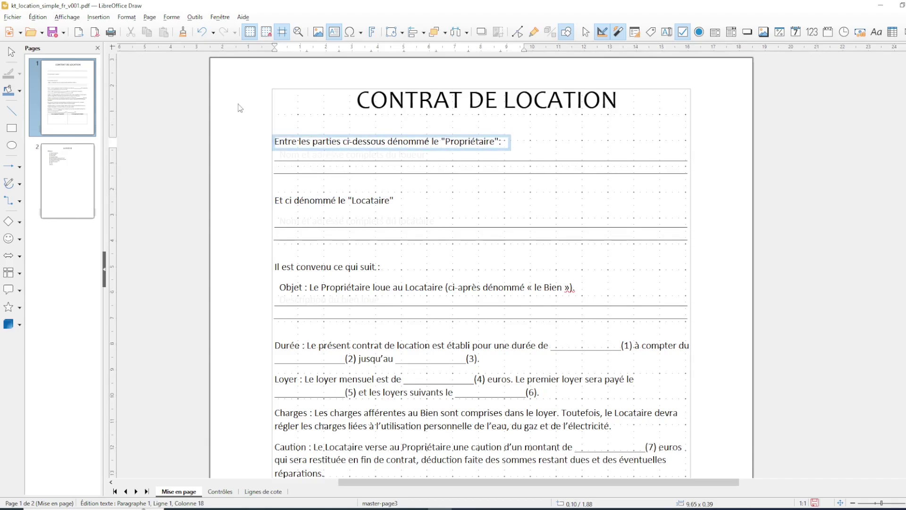
{"action": "left_click", "coordinate": [532, 148]}
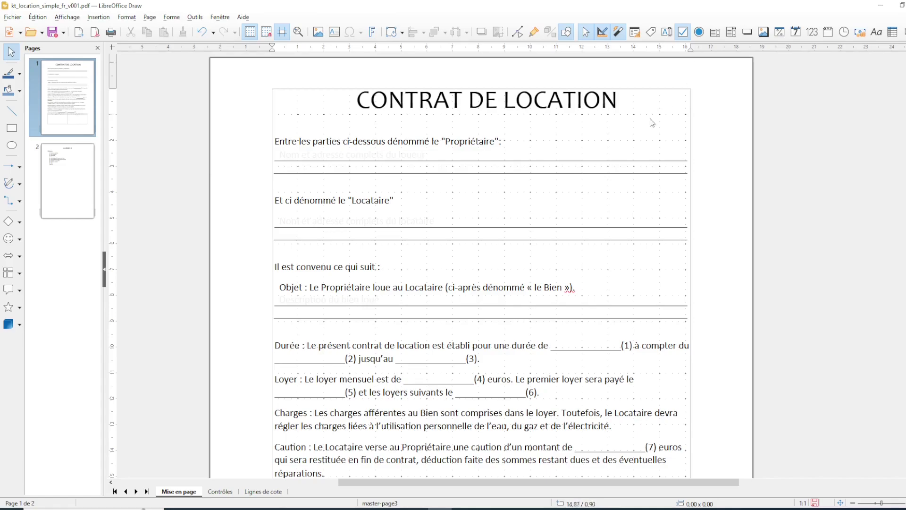
- Draw a form text box about 15.3 cm by 0.4 cm on the first blank line under the "Propriétaire" introduction
{"action": "left_click", "coordinate": [667, 33]}
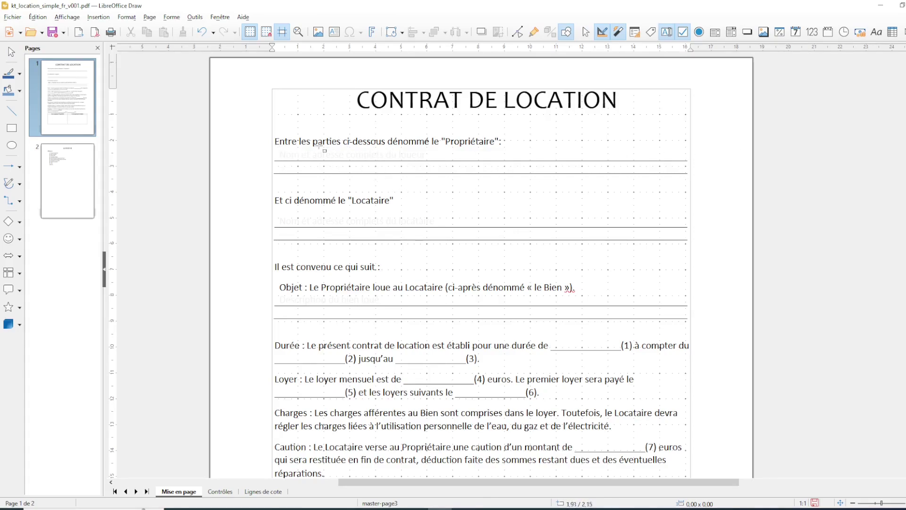
{"action": "left_click_drag", "start_coordinate": [276, 148], "coordinate": [672, 161]}
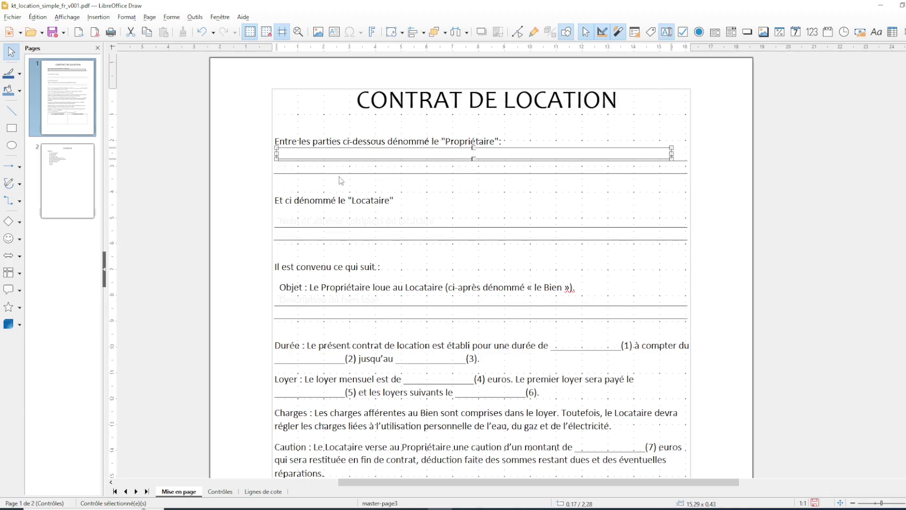
- Set the text box's border to Sans cadre and its background colour to the recent pink #D6A3B0
{"action": "right_click", "coordinate": [435, 152]}
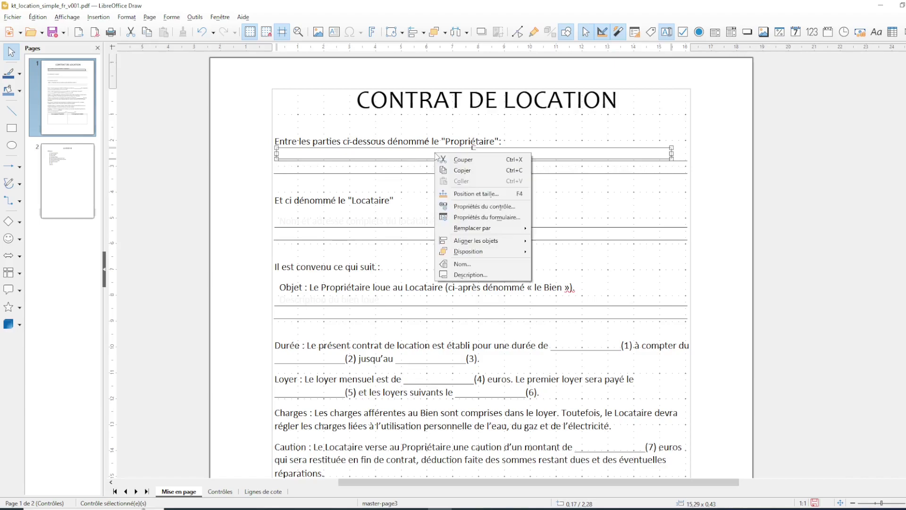
{"action": "left_click", "coordinate": [475, 207]}
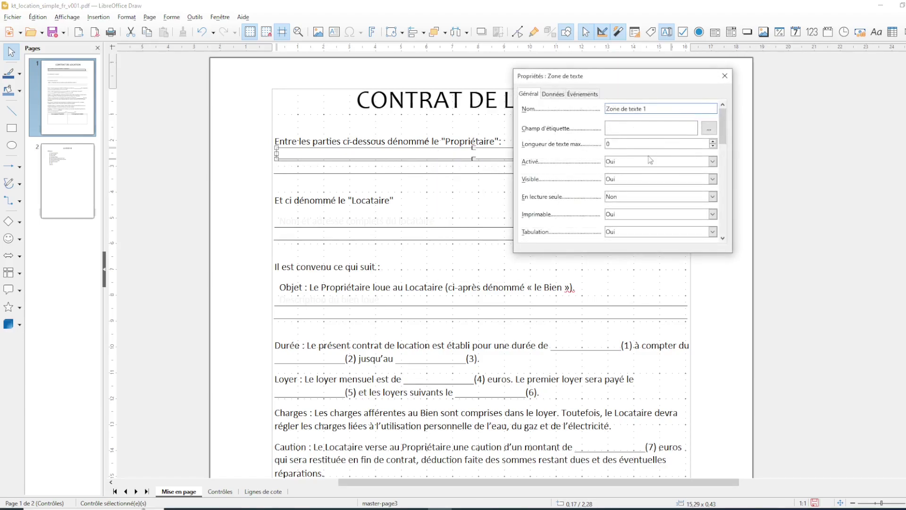
{"action": "left_click_drag", "start_coordinate": [723, 128], "coordinate": [720, 157]}
{"action": "scroll", "coordinate": [700, 174], "scroll_direction": "down", "scroll_amount": 3}
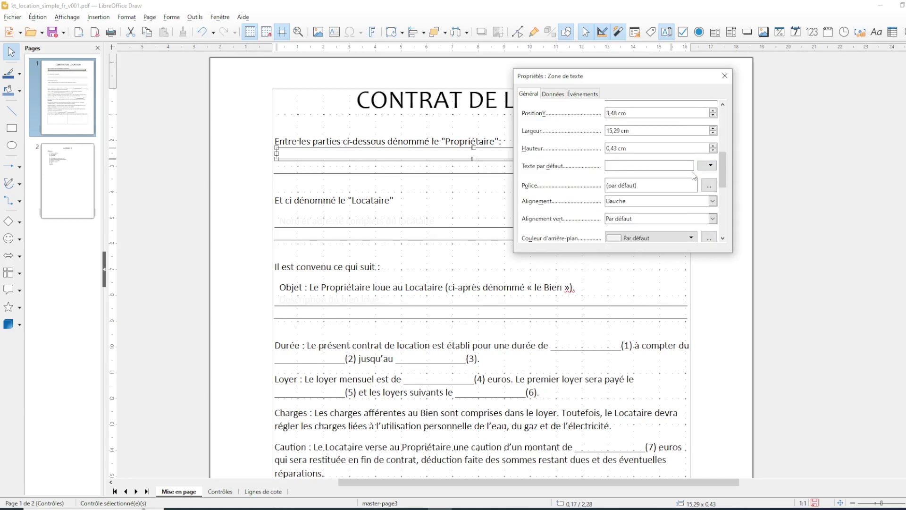
{"action": "scroll", "coordinate": [727, 172], "scroll_direction": "up", "scroll_amount": 3}
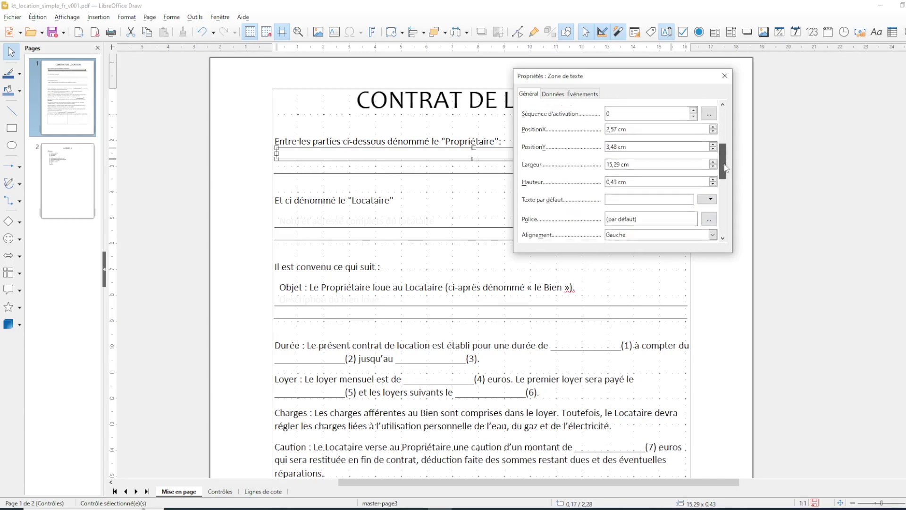
{"action": "scroll", "coordinate": [710, 209], "scroll_direction": "down", "scroll_amount": 3}
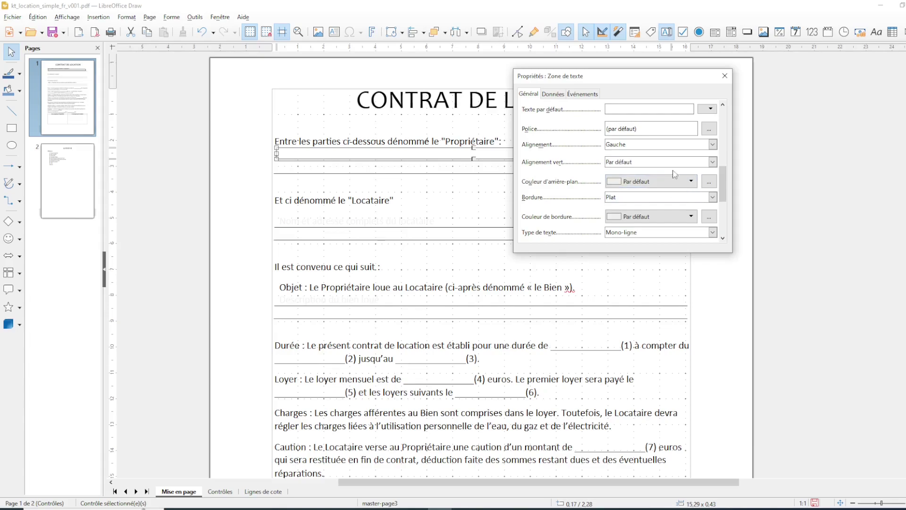
{"action": "left_click", "coordinate": [665, 197]}
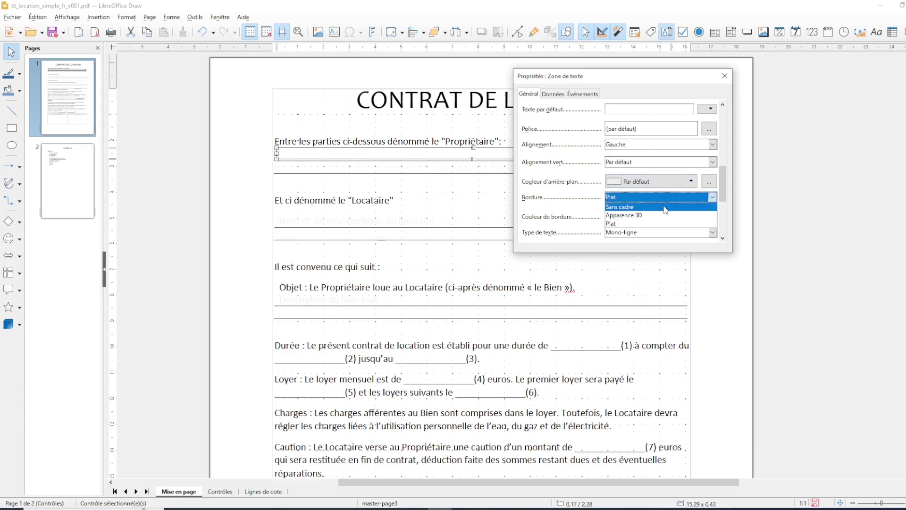
{"action": "left_click", "coordinate": [658, 209]}
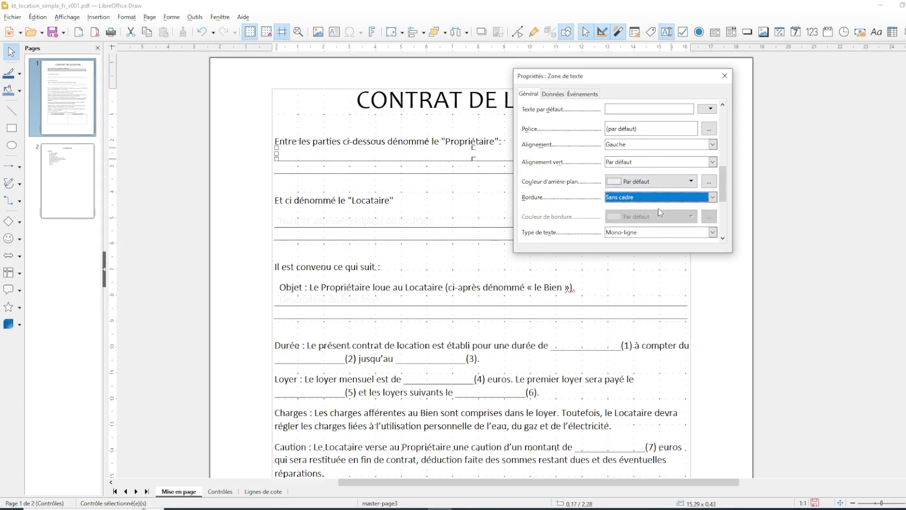
{"action": "left_click", "coordinate": [676, 183]}
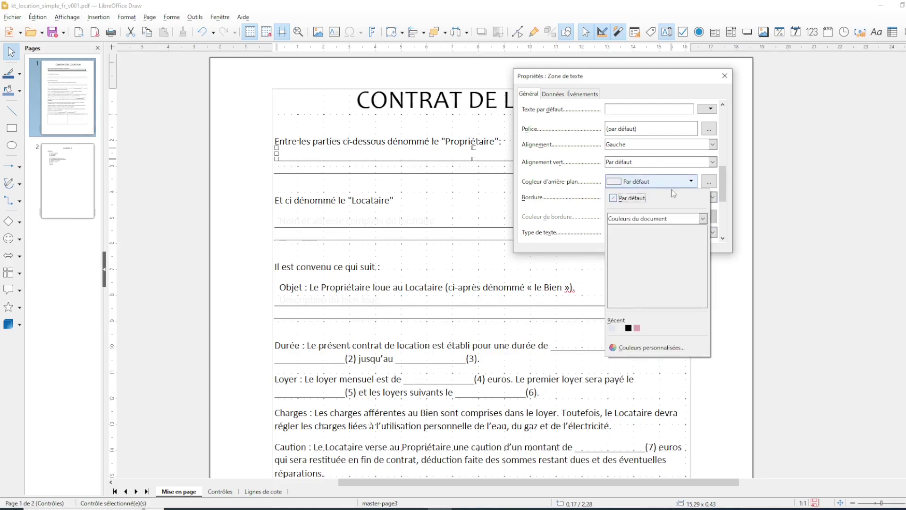
{"action": "left_click", "coordinate": [637, 328]}
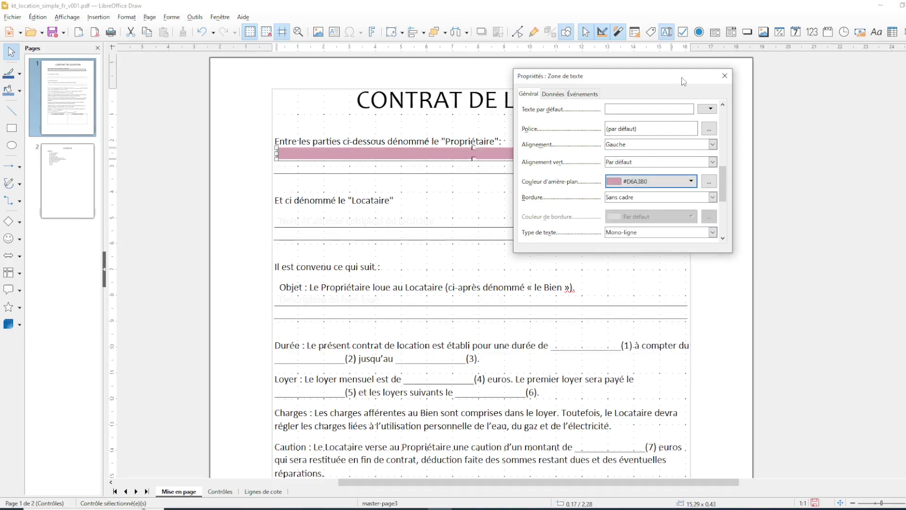
{"action": "left_click", "coordinate": [725, 77]}
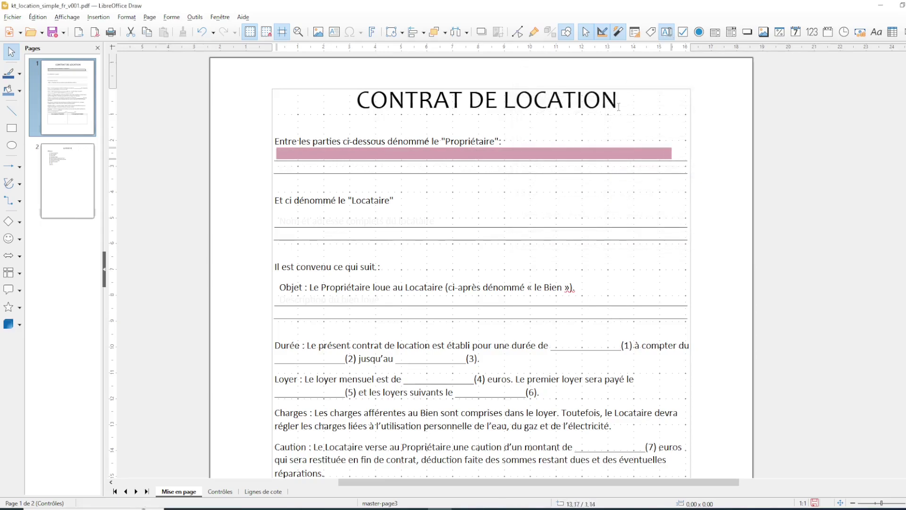
- Draw a second form text box about 15.3 cm by 0.4 cm on the second blank line of the "Propriétaire" section
{"action": "left_click", "coordinate": [667, 31]}
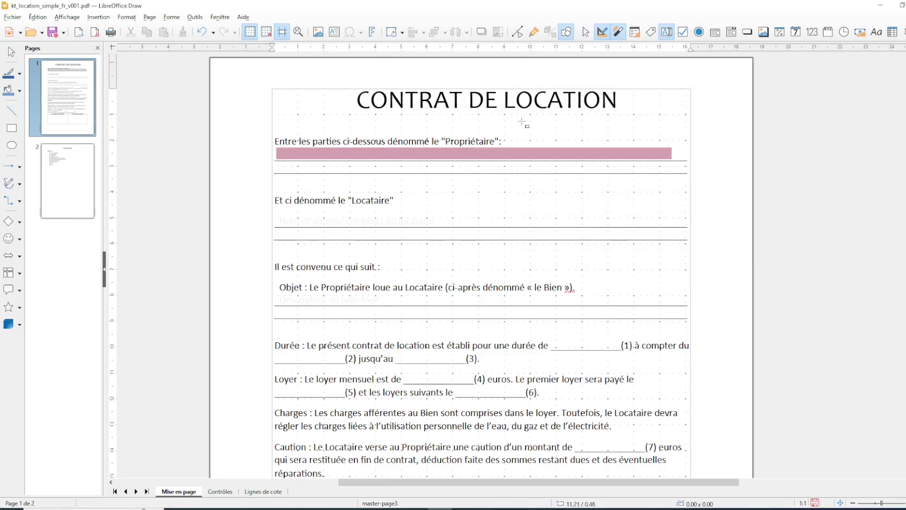
{"action": "left_click_drag", "start_coordinate": [276, 162], "coordinate": [673, 173]}
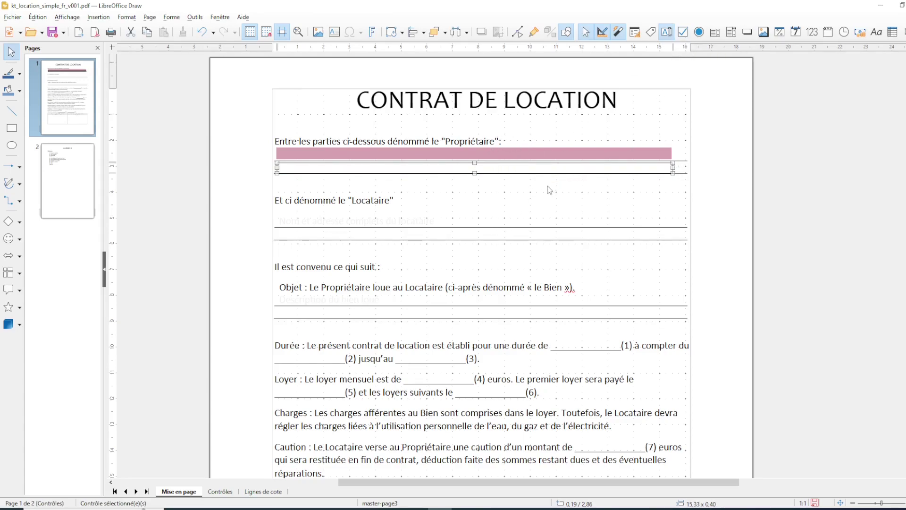
- Add a form check box to each signature cell, about 2.4 cm wide for the Propriétaire and 2.8 cm wide for the Locataire
{"action": "scroll", "coordinate": [548, 179], "scroll_direction": "down", "scroll_amount": 3}
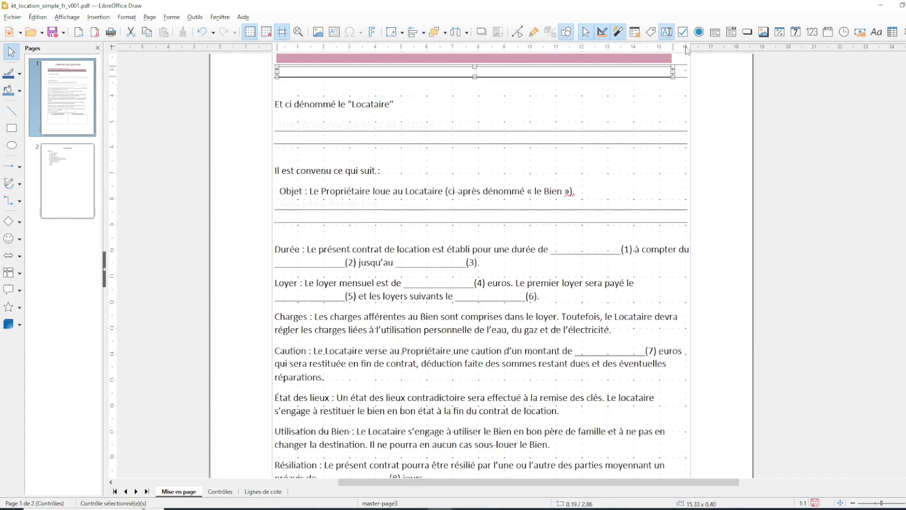
{"action": "scroll", "coordinate": [687, 53], "scroll_direction": "down", "scroll_amount": 2}
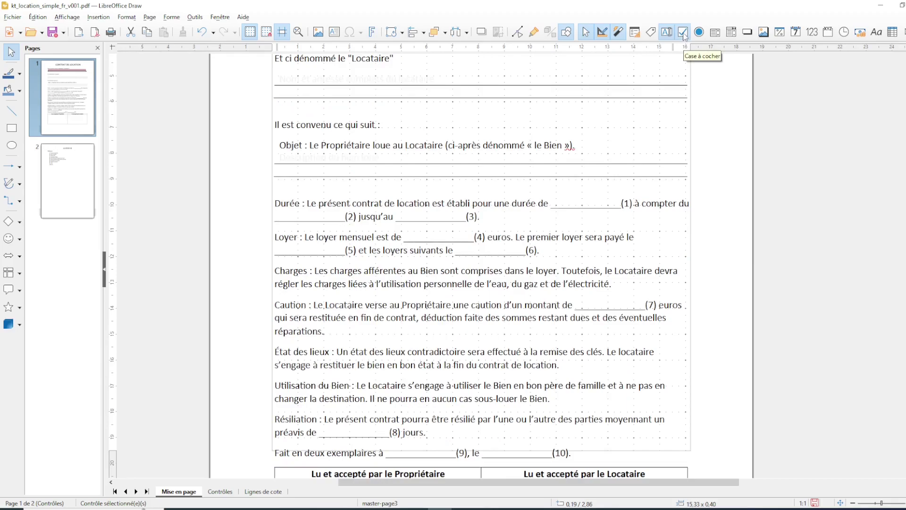
{"action": "left_click", "coordinate": [683, 32]}
{"action": "scroll", "coordinate": [295, 325], "scroll_direction": "down", "scroll_amount": 8}
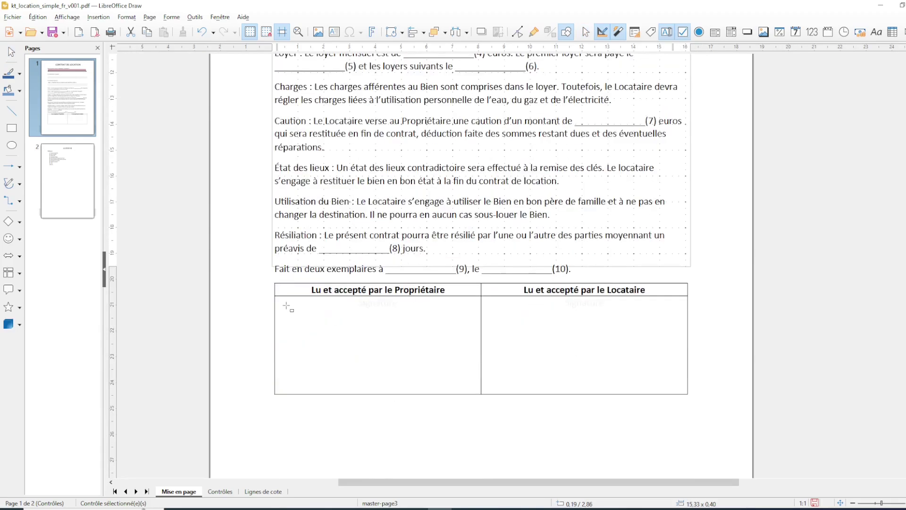
{"action": "mouse_move", "coordinate": [286, 305]}
{"action": "left_mouse_down"}
{"action": "mouse_move", "coordinate": [333, 324]}
{"action": "mouse_move", "coordinate": [316, 319]}
{"action": "left_mouse_up"}
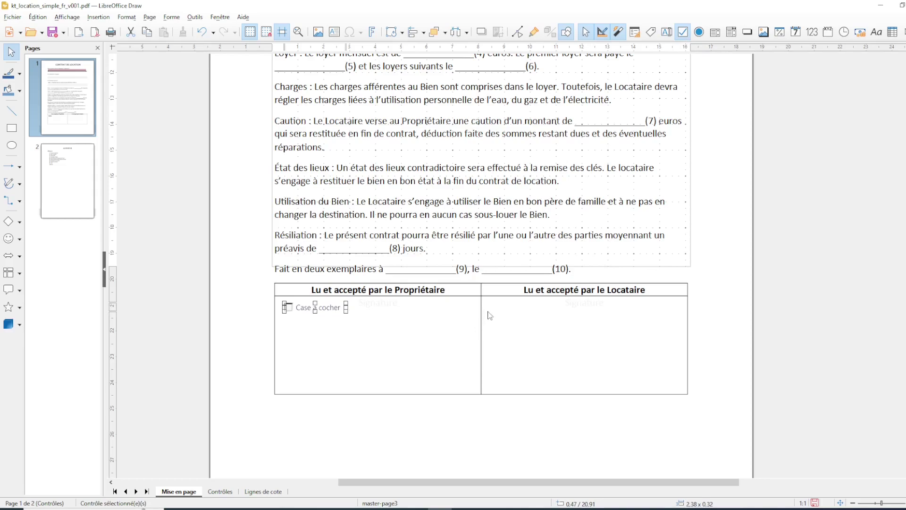
{"action": "left_click", "coordinate": [682, 32]}
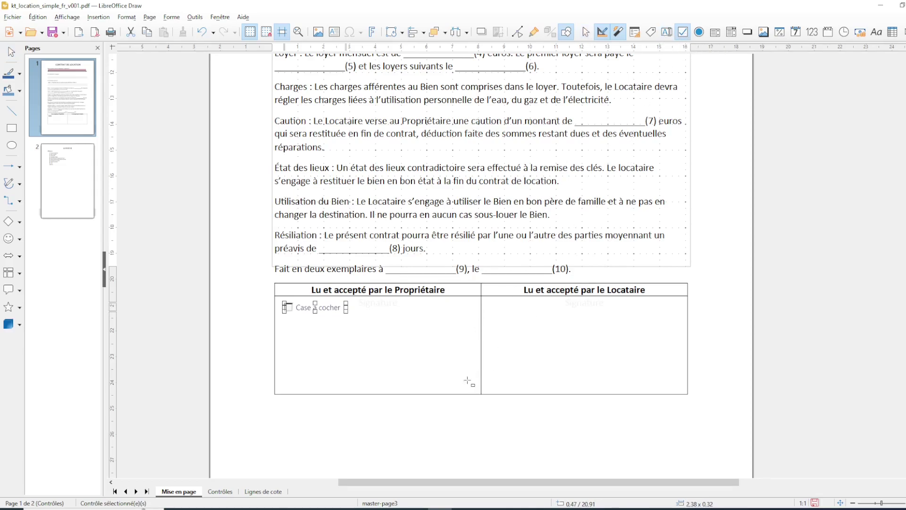
{"action": "left_click_drag", "start_coordinate": [491, 302], "coordinate": [564, 312]}
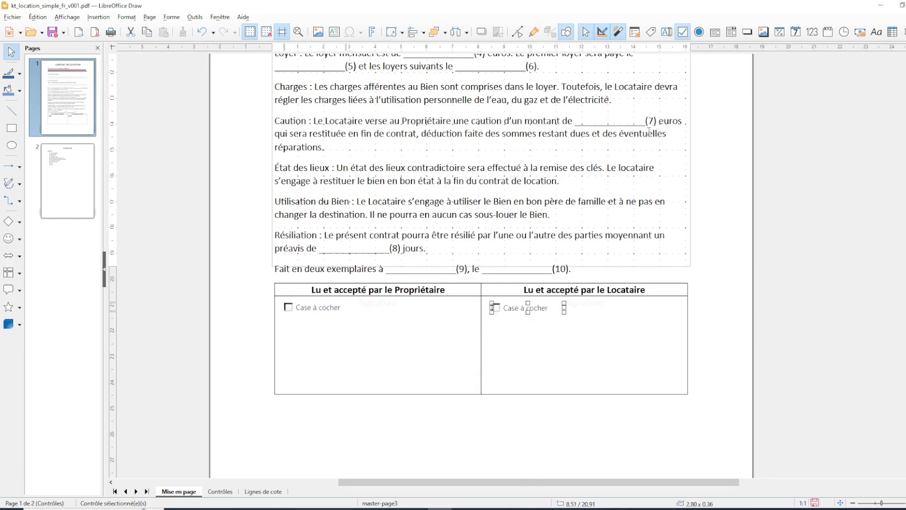
- Place an option button about 1.5 cm by 0.85 cm below the check box in the Propriétaire signature cell
{"action": "left_click", "coordinate": [700, 33]}
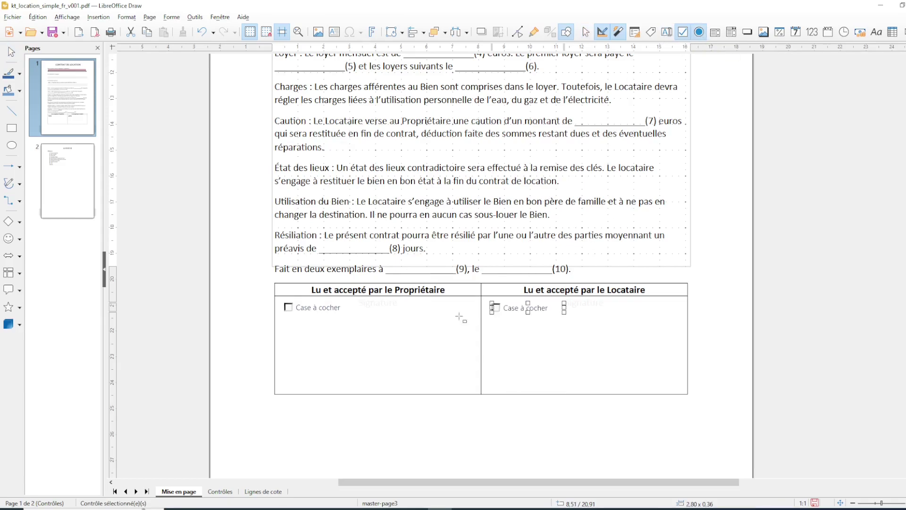
{"action": "left_click_drag", "start_coordinate": [288, 322], "coordinate": [327, 344]}
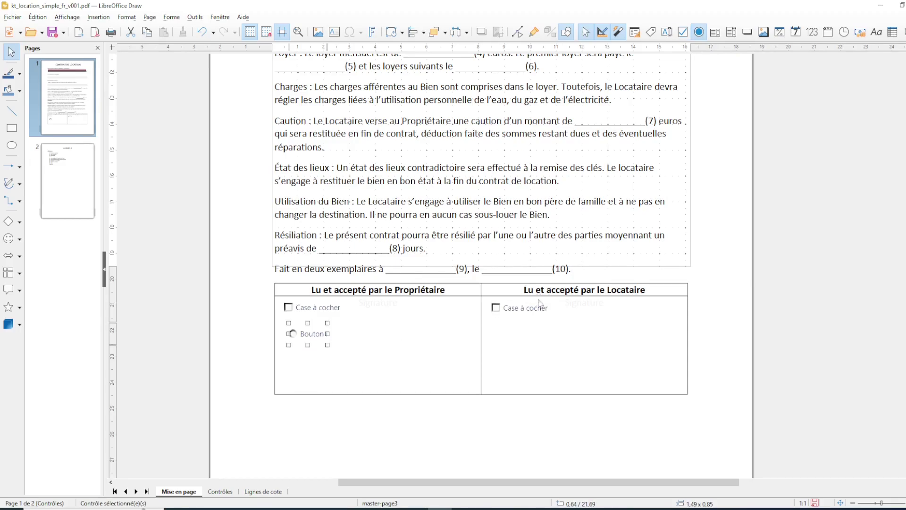
- Export the whole document as a fillable PDF form named test.pdf, keeping the default PDF options
{"action": "scroll", "coordinate": [529, 320], "scroll_direction": "up", "scroll_amount": 3}
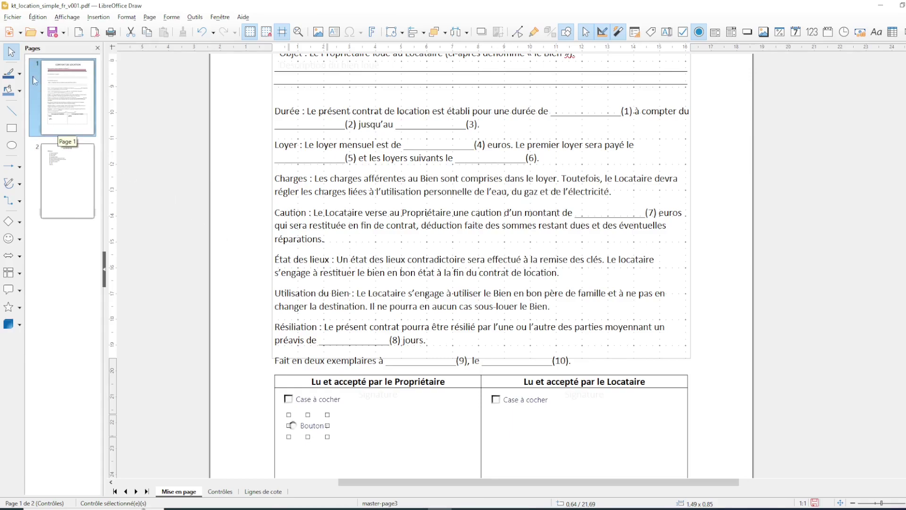
{"action": "left_click", "coordinate": [10, 18]}
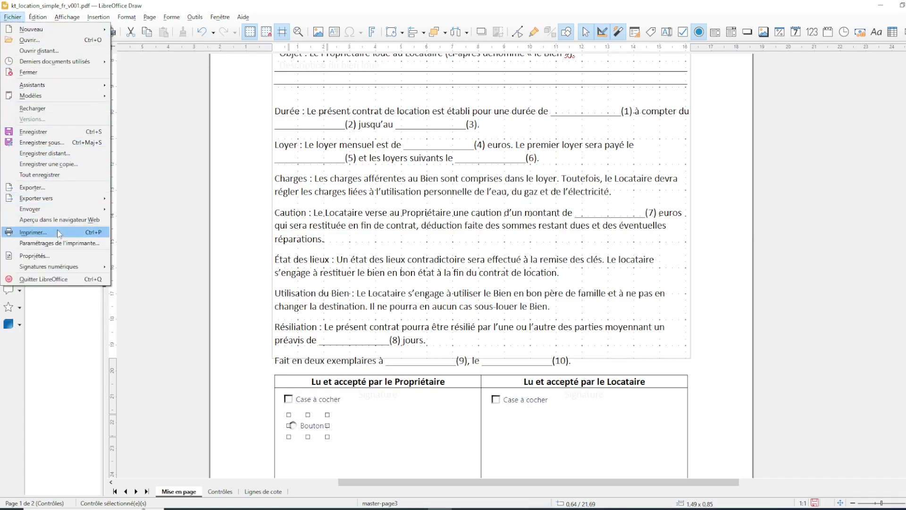
{"action": "mouse_move", "coordinate": [66, 201]}
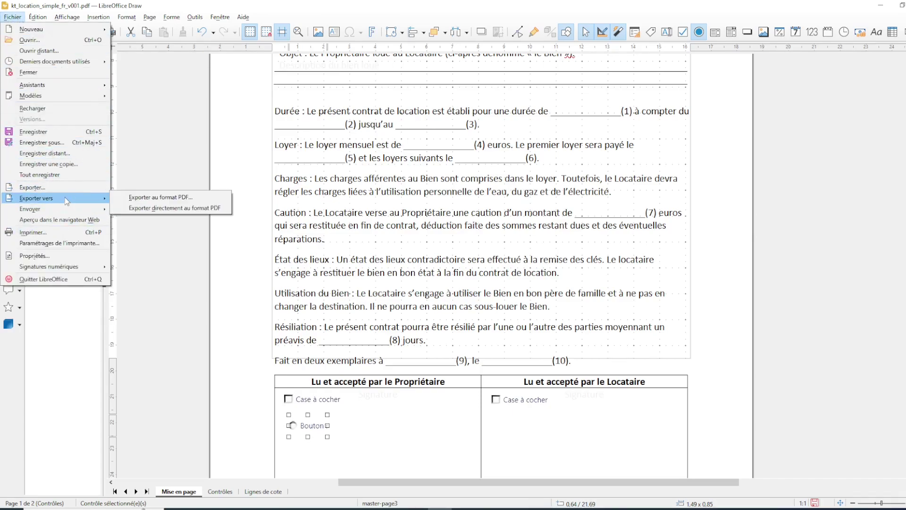
{"action": "left_click", "coordinate": [174, 198]}
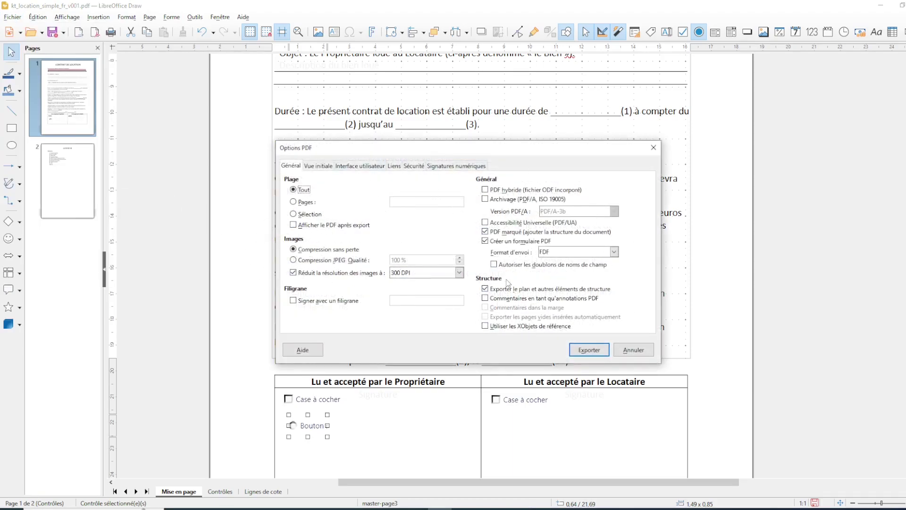
{"action": "left_click", "coordinate": [594, 351]}
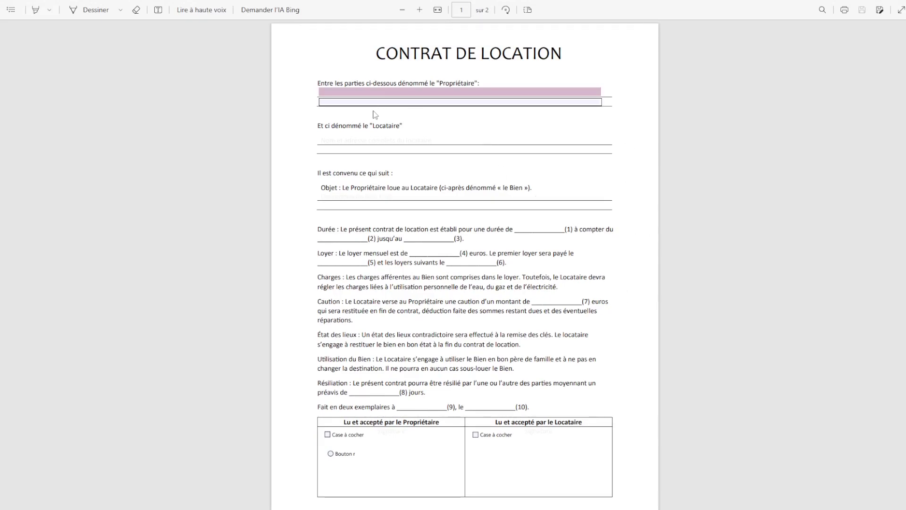
- In the exported PDF in the browser, enter the owner's full name and street address in the two "Propriétaire" text boxes
{"action": "key", "text": "Tab"}
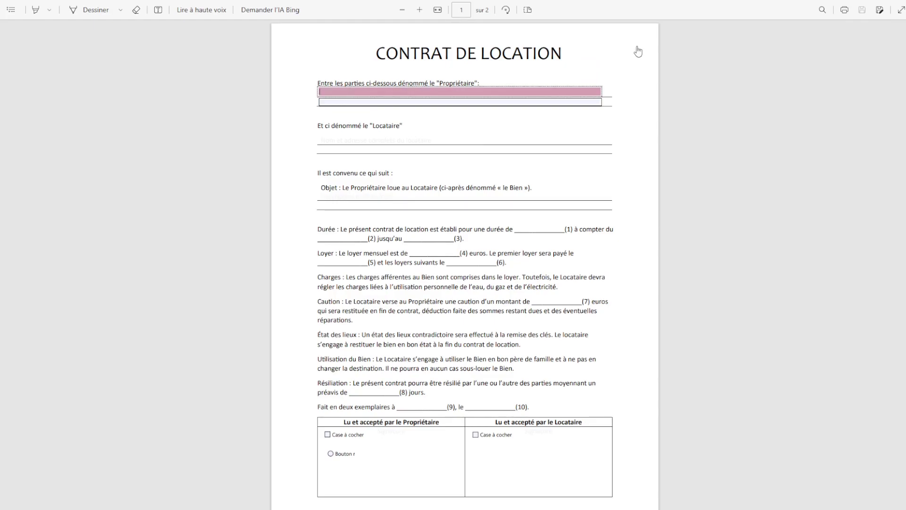
{"action": "type", "text": "John Doe"}
{"action": "left_click", "coordinate": [350, 102]}
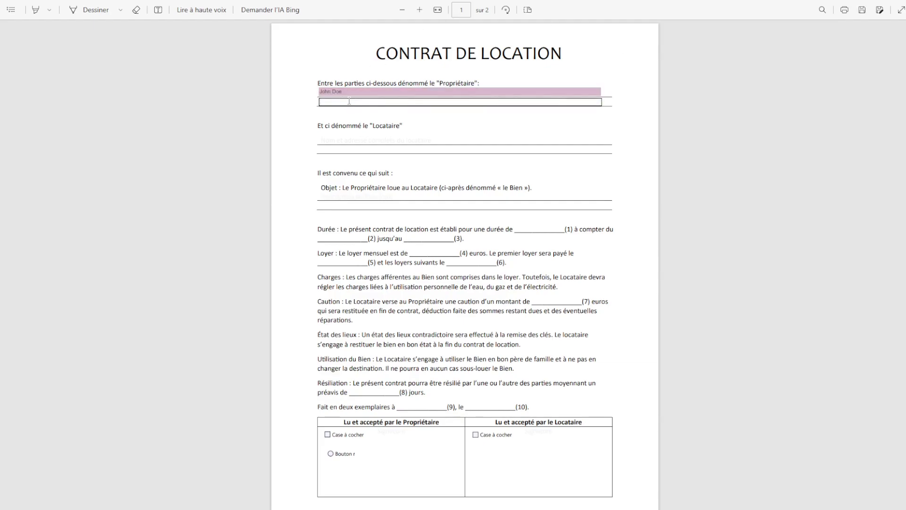
{"action": "type", "text": "4 av ran"}
- Test the check boxes in both signature cells, leaving only the Locataire one ticked, and select the Propriétaire option button
{"action": "scroll", "coordinate": [351, 163], "scroll_direction": "down", "scroll_amount": 3}
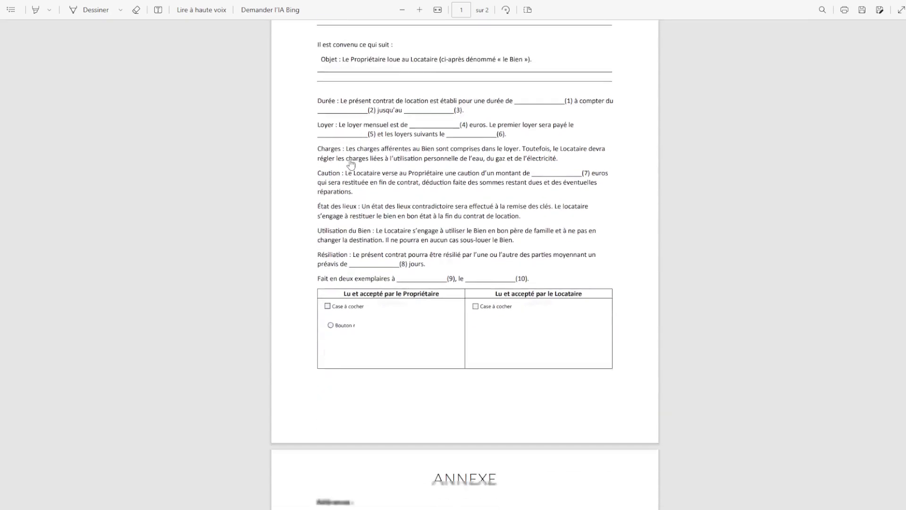
{"action": "scroll", "coordinate": [348, 162], "scroll_direction": "up", "scroll_amount": 2}
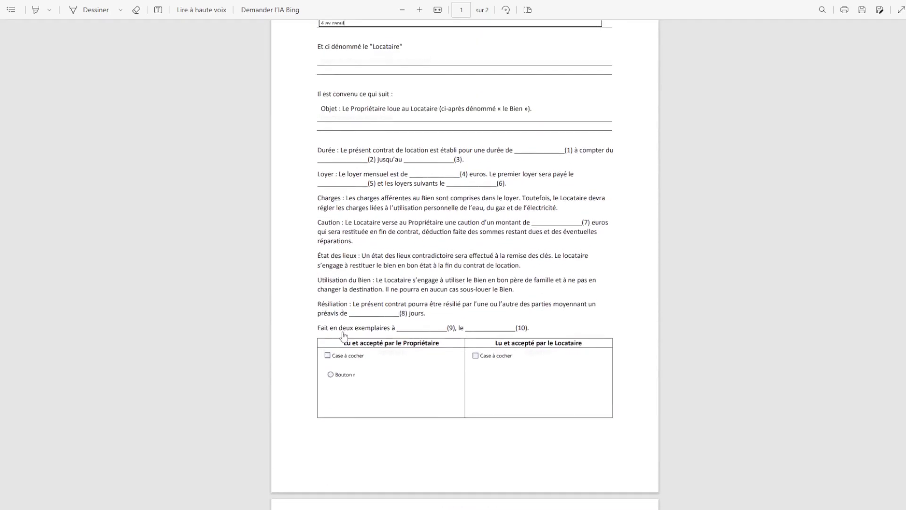
{"action": "left_click", "coordinate": [327, 355]}
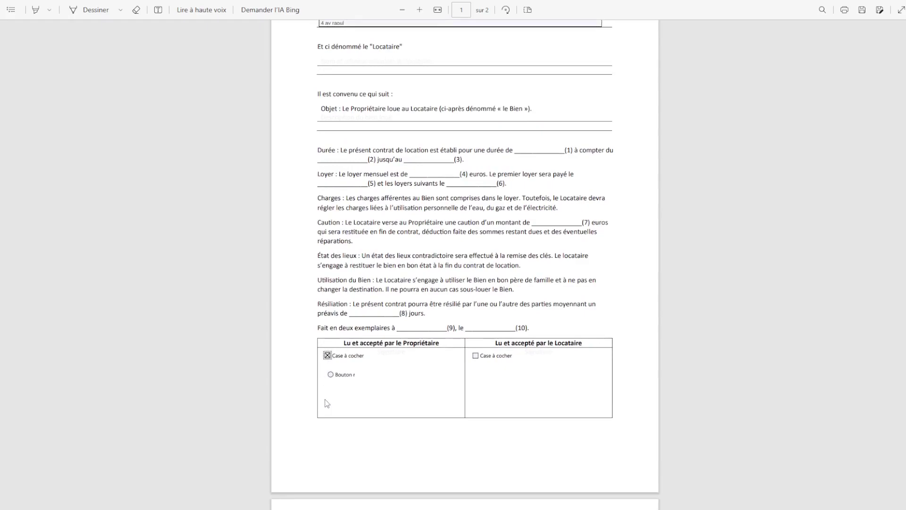
{"action": "left_click", "coordinate": [327, 355]}
{"action": "left_click", "coordinate": [328, 356]}
{"action": "left_click", "coordinate": [475, 356]}
{"action": "left_click", "coordinate": [331, 375]}
{"action": "left_click", "coordinate": [327, 355]}
{"action": "left_click", "coordinate": [475, 357]}
{"action": "scroll", "coordinate": [504, 375], "scroll_direction": "up", "scroll_amount": 1}
{"action": "scroll", "coordinate": [504, 375], "scroll_direction": "up", "scroll_amount": 1}
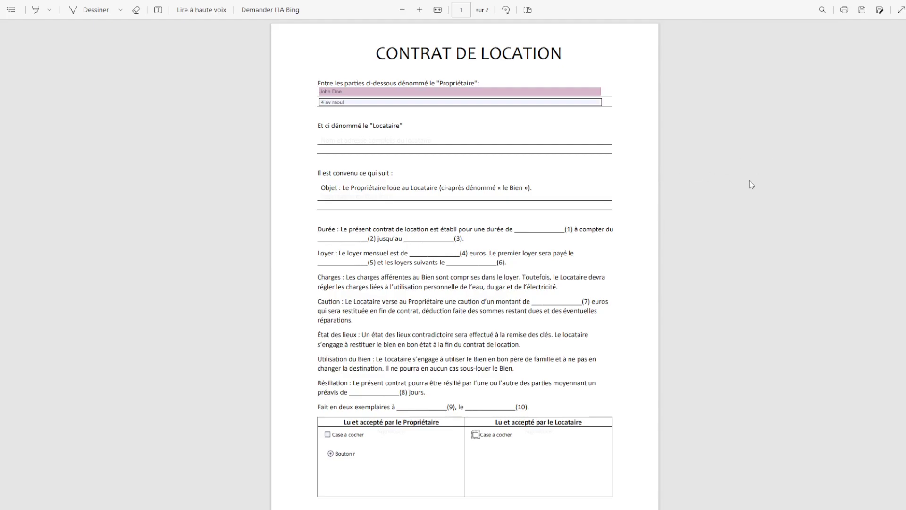
{"action": "key", "text": "F11"}
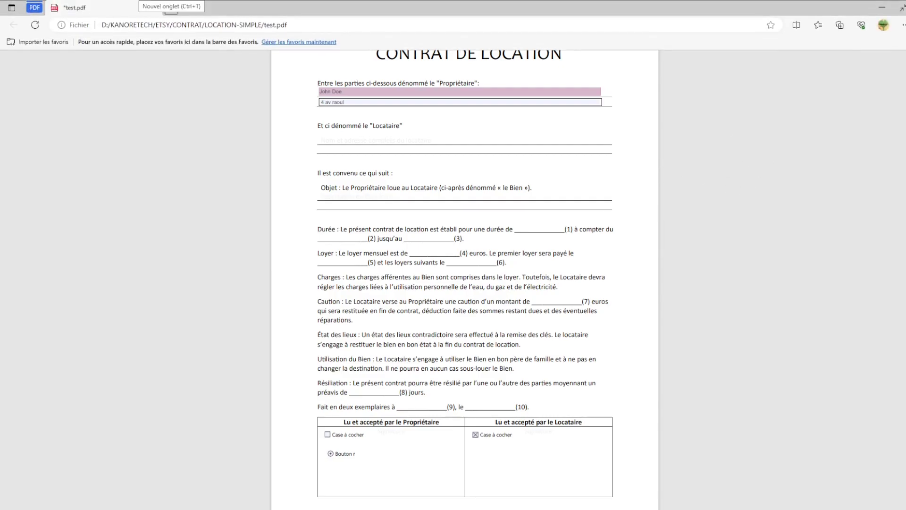